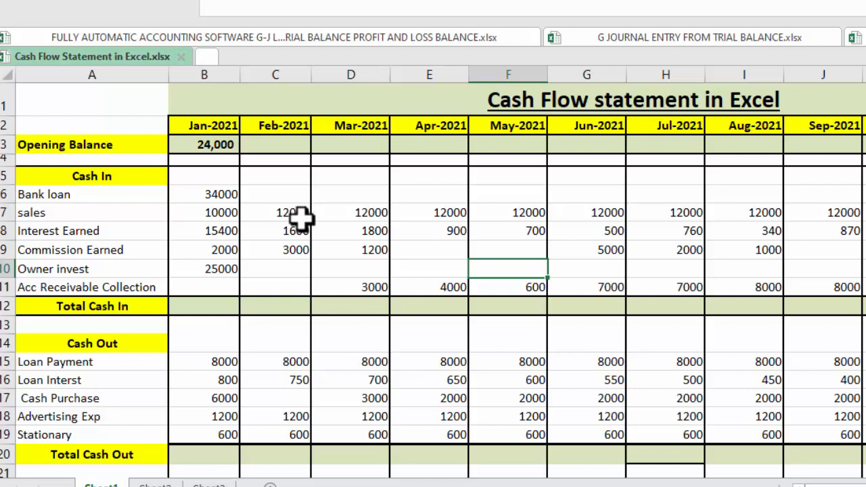
# Step: Sum the January cash-in items B6:B11 in the Total Cash In row and fill the formula across through Dec-2021
pyautogui.click(203, 307)
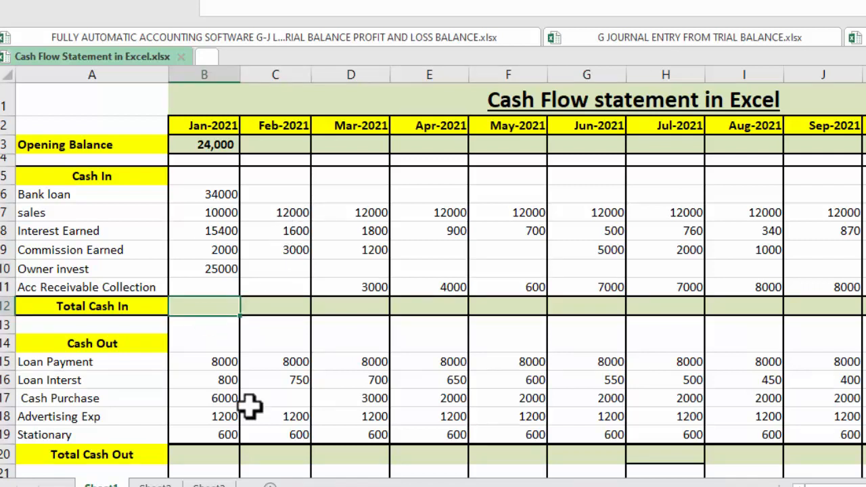
pyautogui.hotkey('alt', '=')
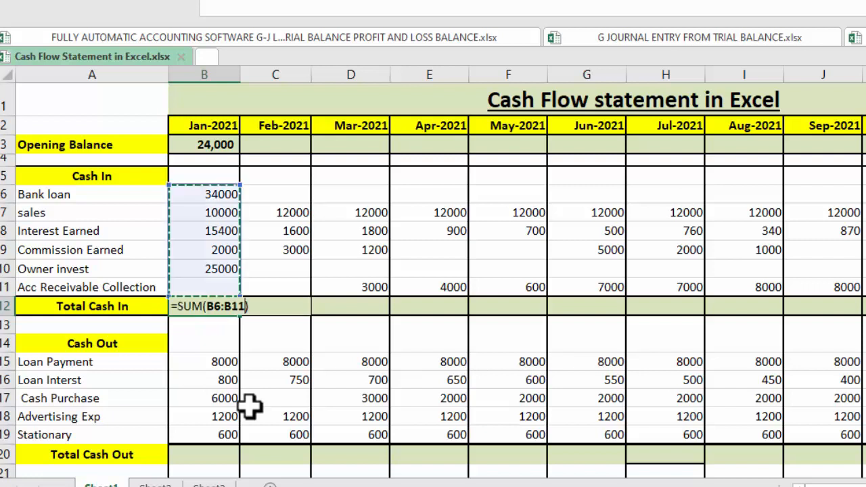
pyautogui.hotkey('ctrl', 'Return')
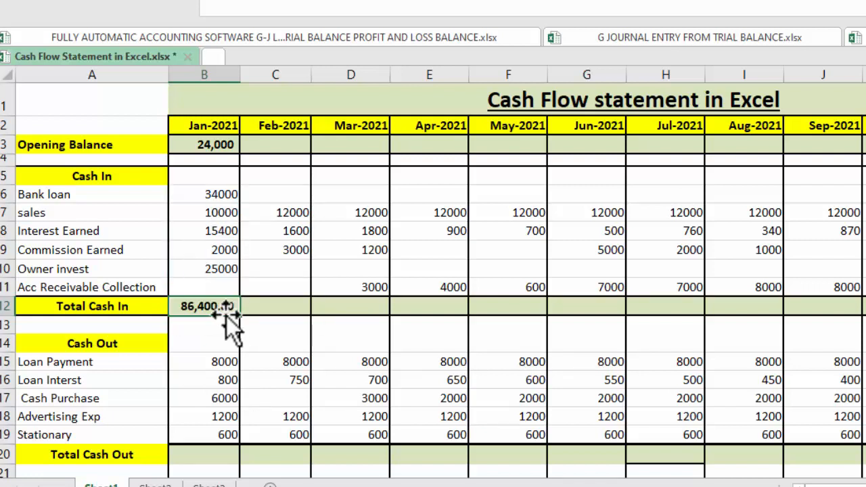
pyautogui.moveTo(239, 318); pyautogui.dragTo(865, 313)
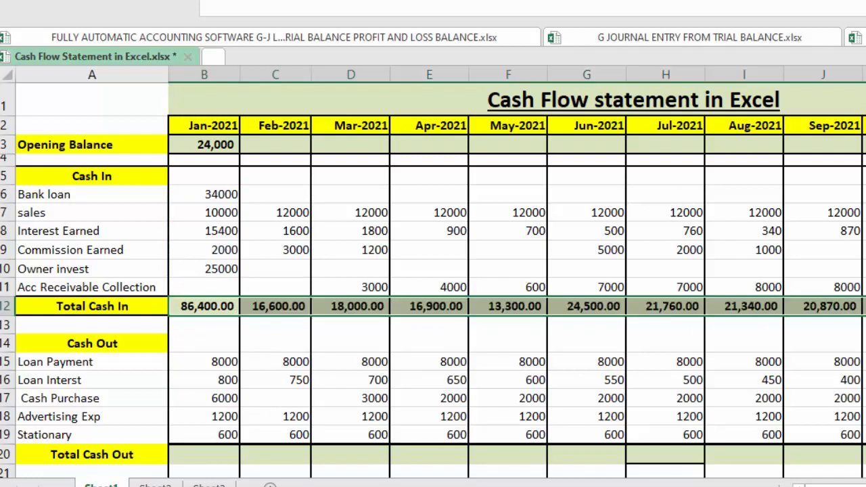
# Step: Sum B15:B19 as January's Total Cash Out, fill the formula across through Dec-2021, and format the row without decimals
pyautogui.click(226, 140)
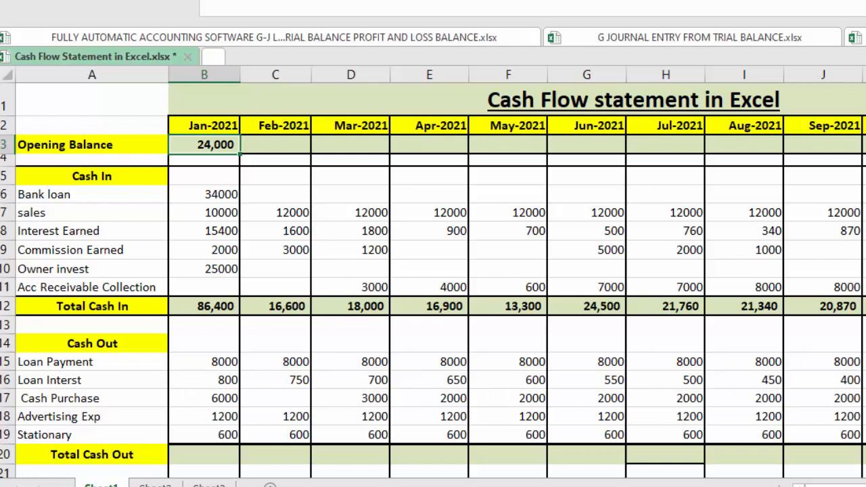
pyautogui.scroll(-1, 434, 280)
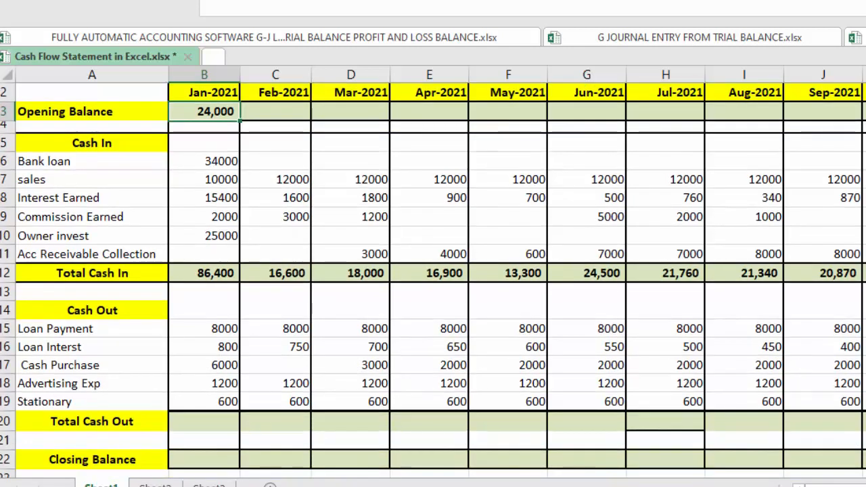
pyautogui.click(232, 427)
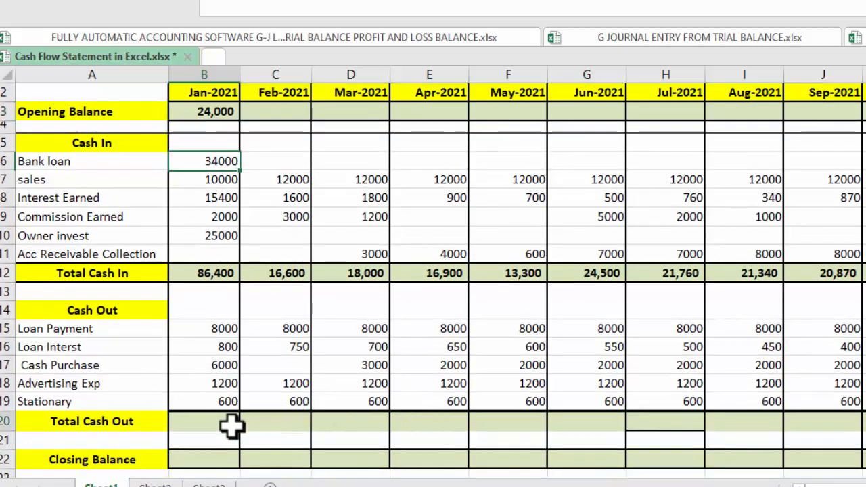
pyautogui.hotkey('alt', '=')
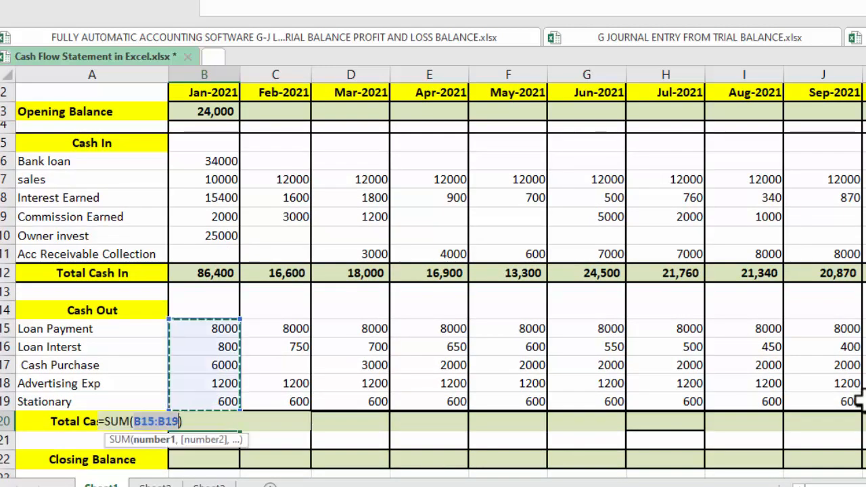
pyautogui.press('Return')
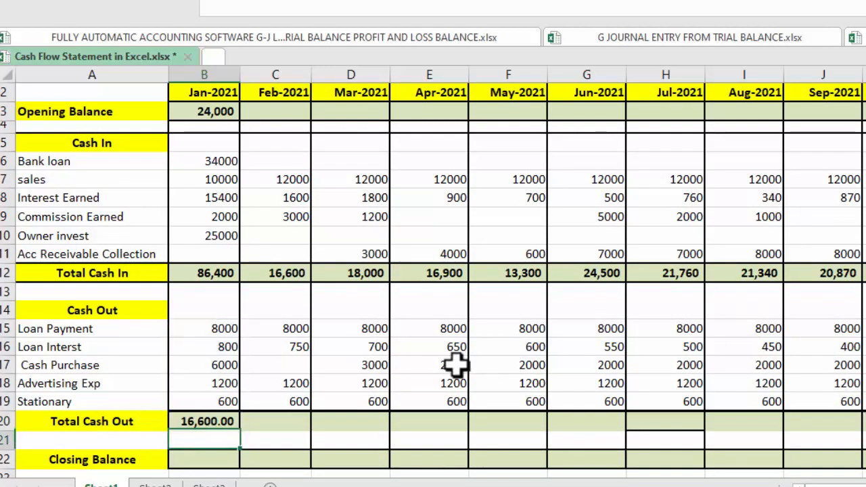
pyautogui.moveTo(203, 421); pyautogui.dragTo(865, 432)
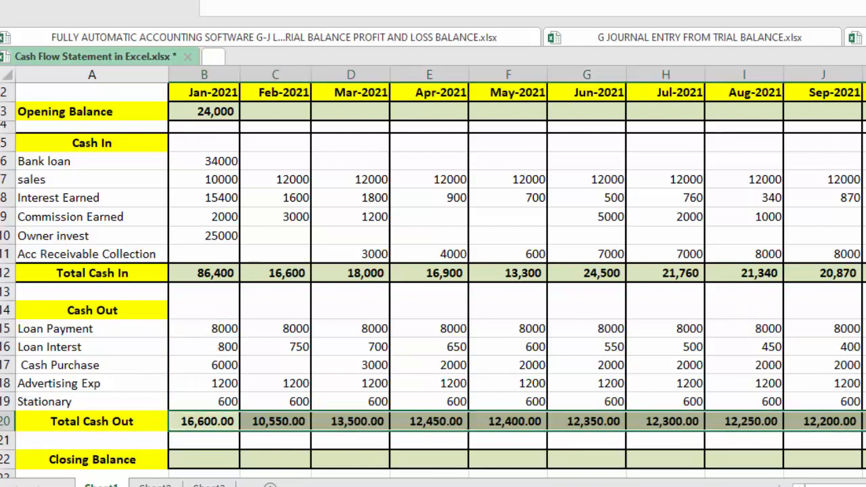
pyautogui.click(670, 1)
pyautogui.click(671, 1)
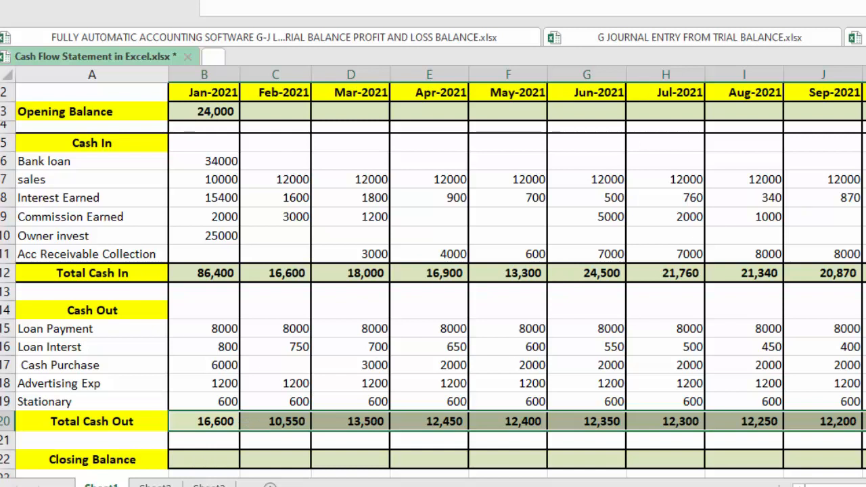
# Step: Review January's opening balance, cash-in and cash-out figures alongside the January closing balance and February opening balance cells
pyautogui.click(207, 461)
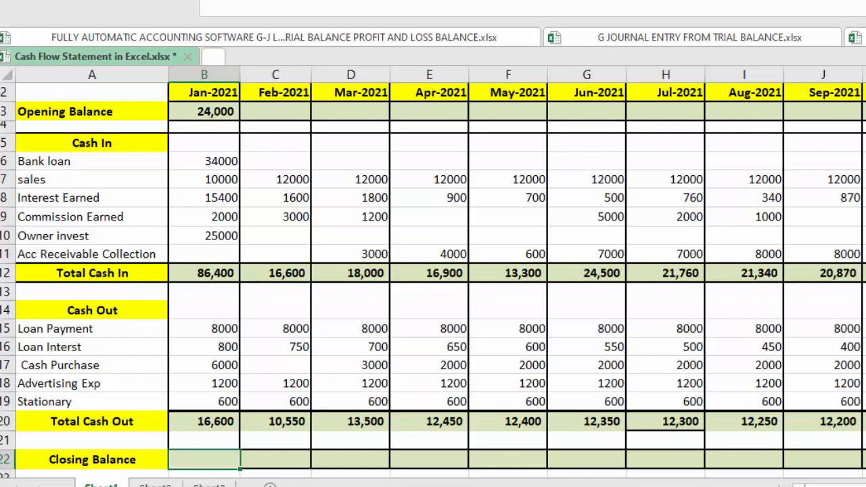
pyautogui.scroll(1, 433, 280)
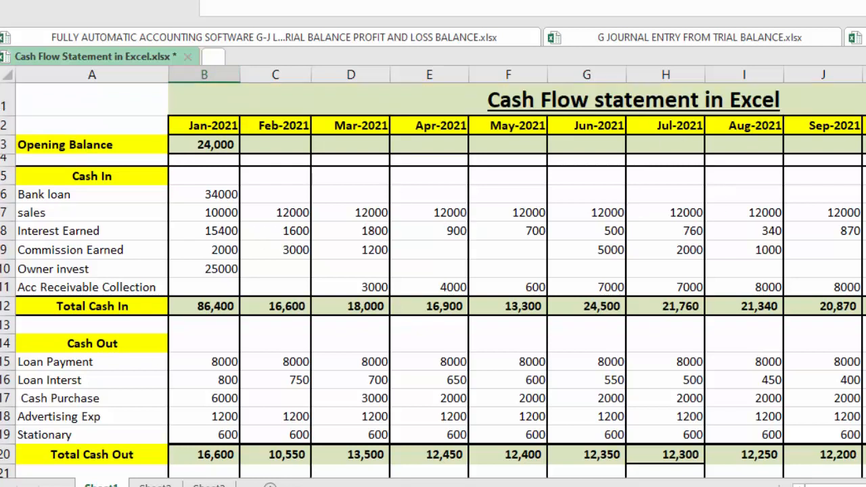
pyautogui.scroll(-1, 433, 280)
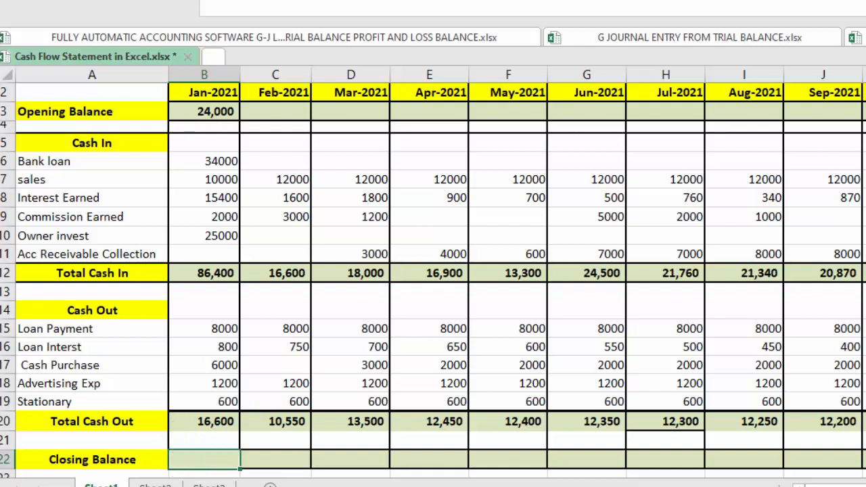
pyautogui.scroll(1, 433, 281)
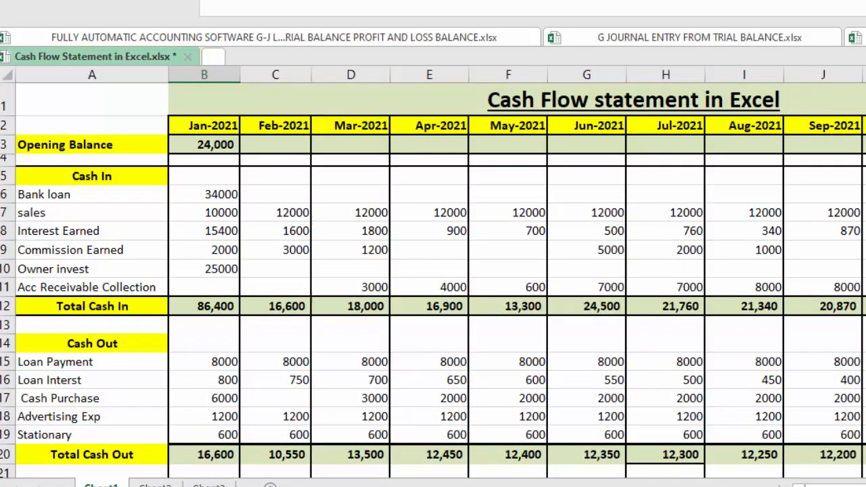
pyautogui.click(281, 144)
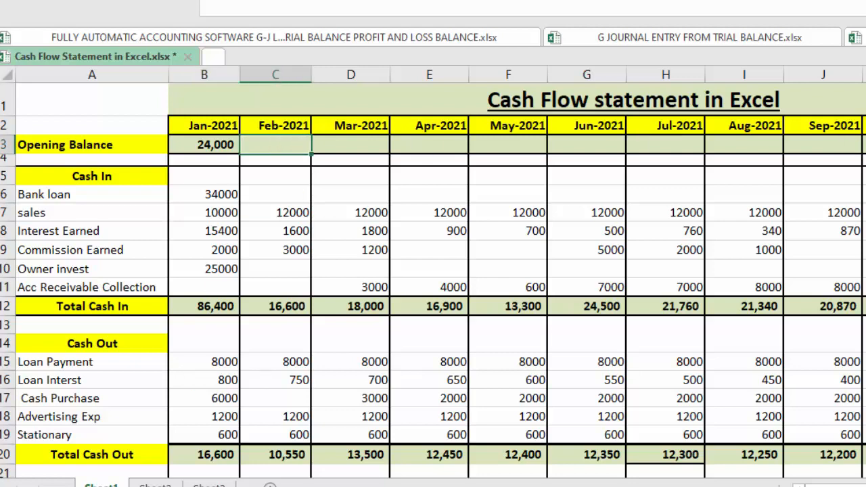
pyautogui.scroll(-2, 433, 280)
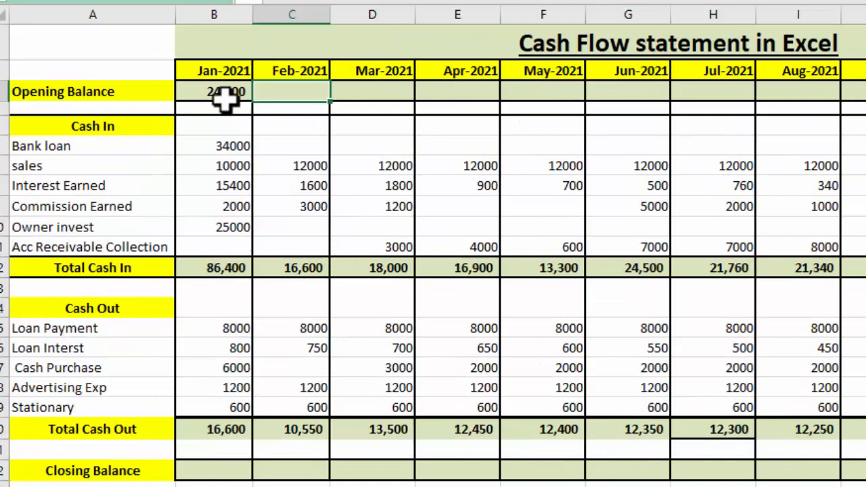
pyautogui.click(193, 139)
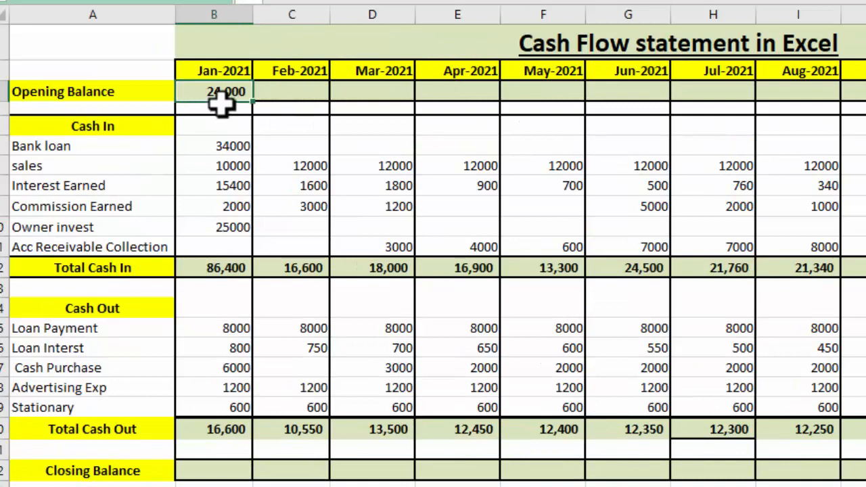
pyautogui.click(224, 146)
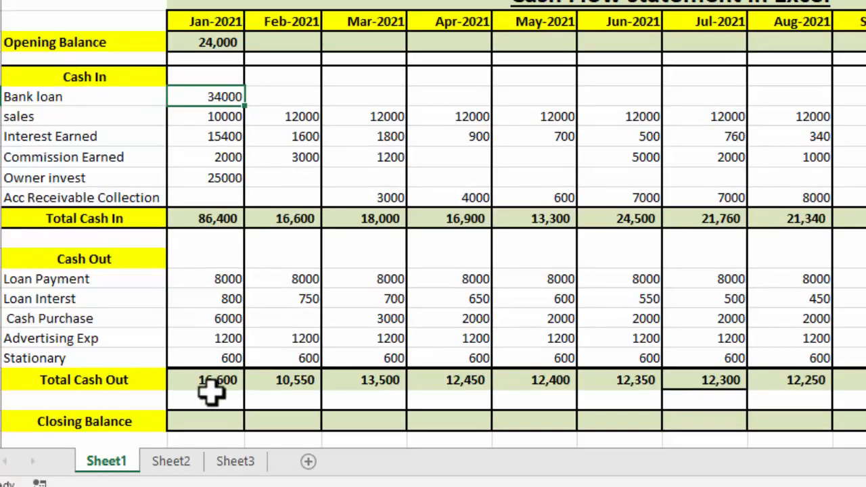
pyautogui.click(211, 420)
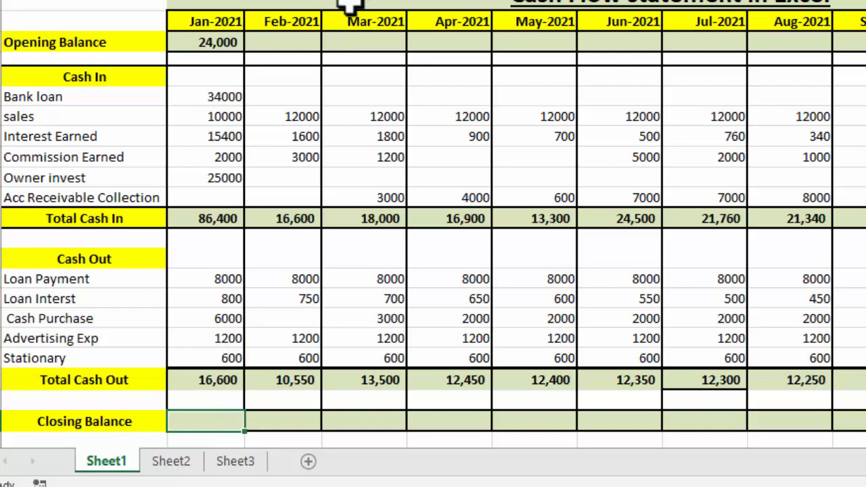
pyautogui.click(301, 43)
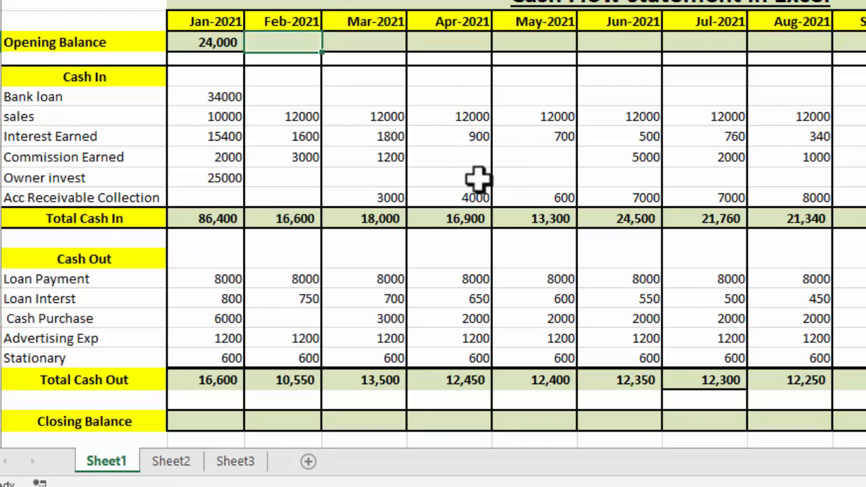
# Step: Calculate January's Closing Balance with =B3+B12-B20 and fill the formula across the remaining months
pyautogui.doubleClick(207, 389)
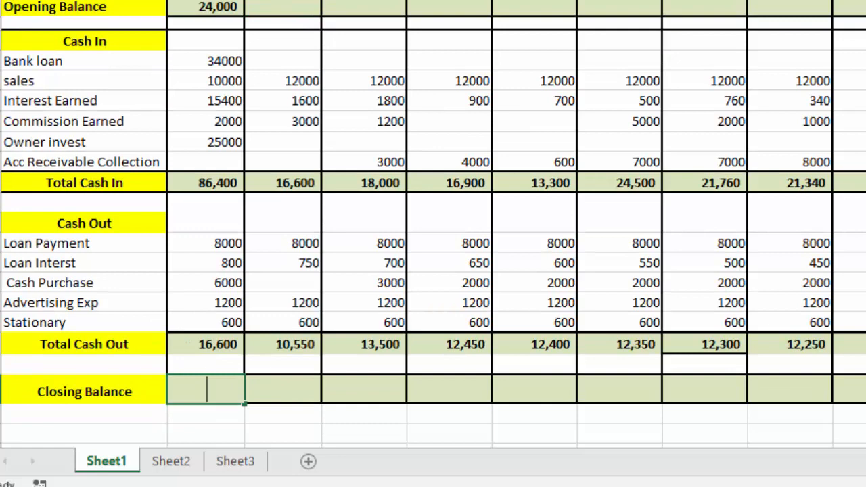
pyautogui.write('=')
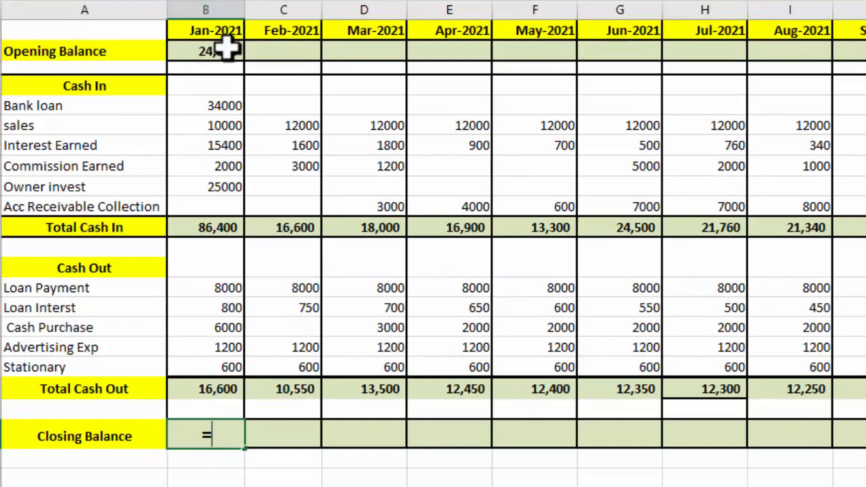
pyautogui.click(228, 48)
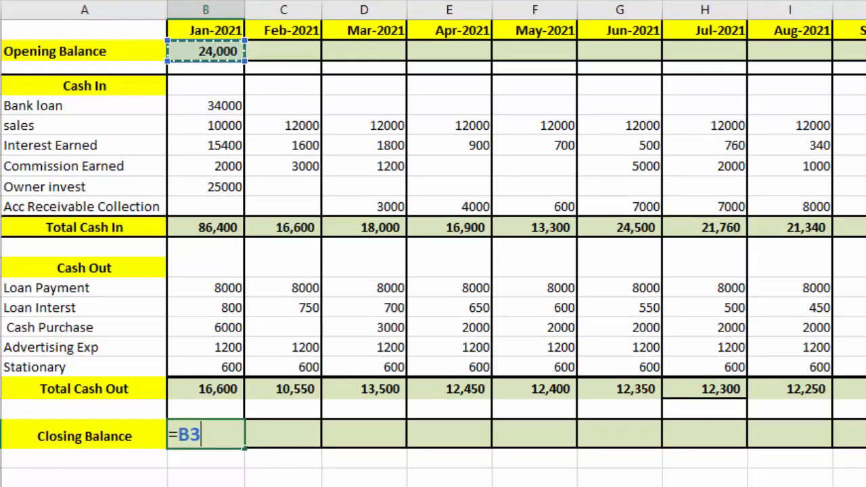
pyautogui.write('+')
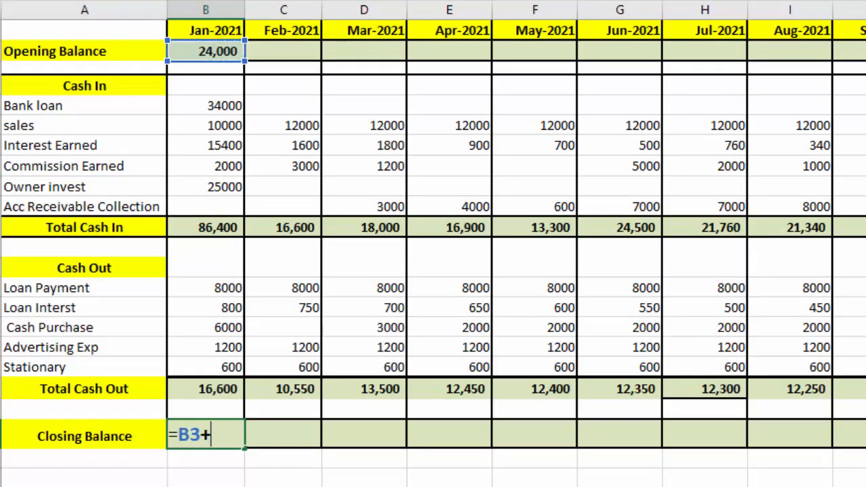
pyautogui.click(204, 229)
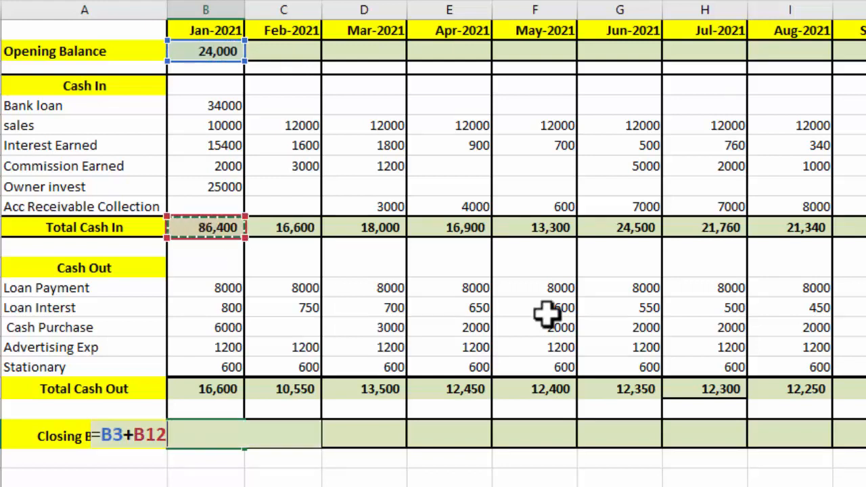
pyautogui.write('-')
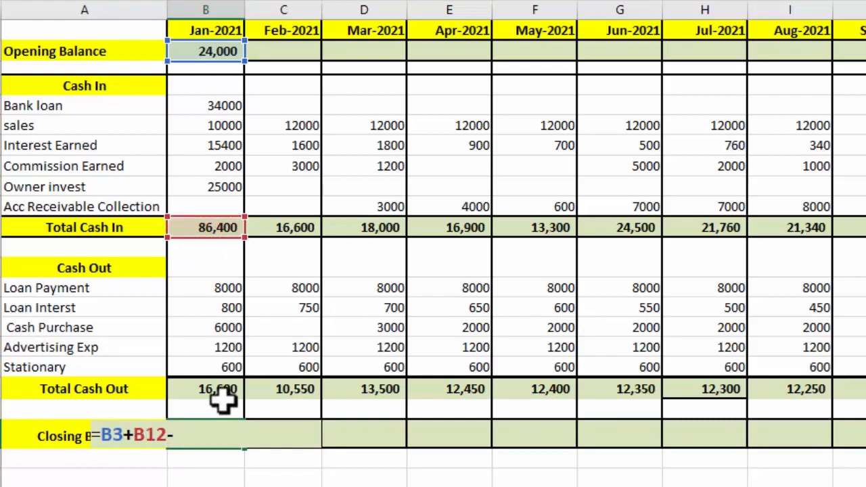
pyautogui.click(224, 399)
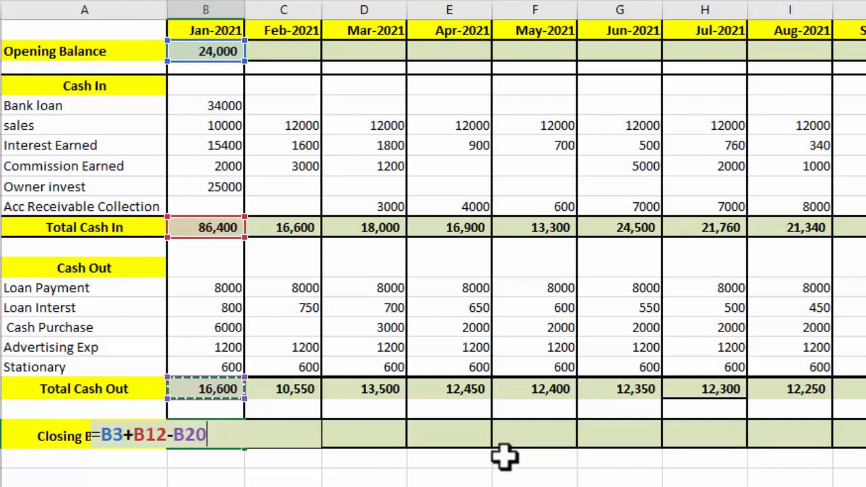
pyautogui.press('Return')
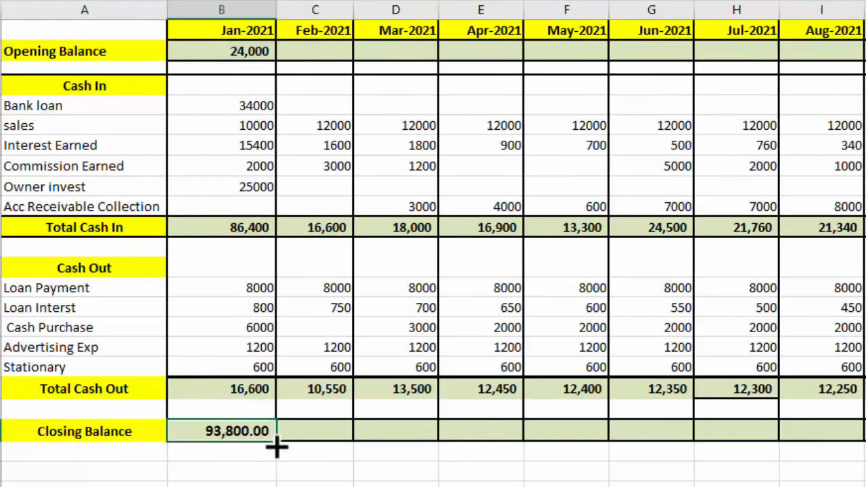
pyautogui.moveTo(281, 446); pyautogui.dragTo(861, 446)
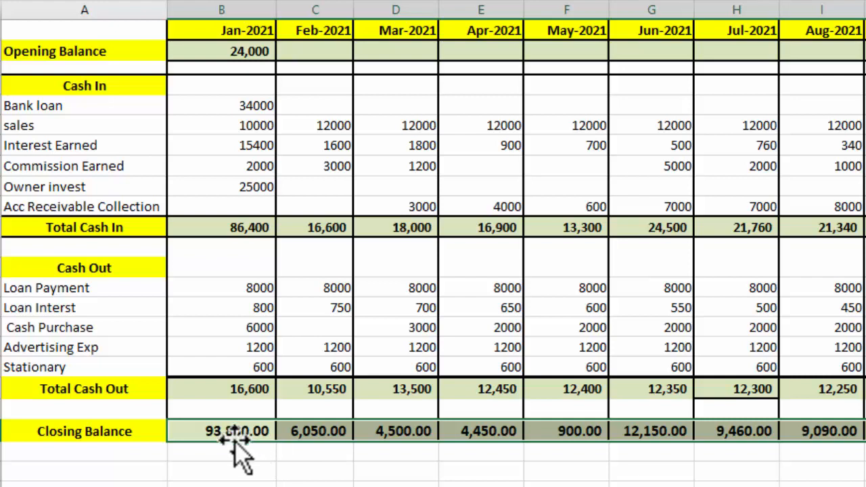
# Step: Link February's Opening Balance to January's closing balance, format it without decimals, and fill it across through Dec-2021
pyautogui.click(332, 55)
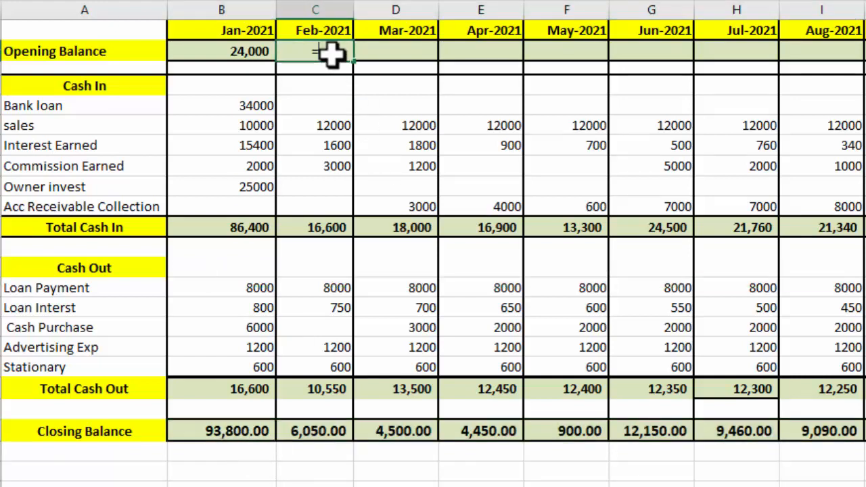
pyautogui.write('=')
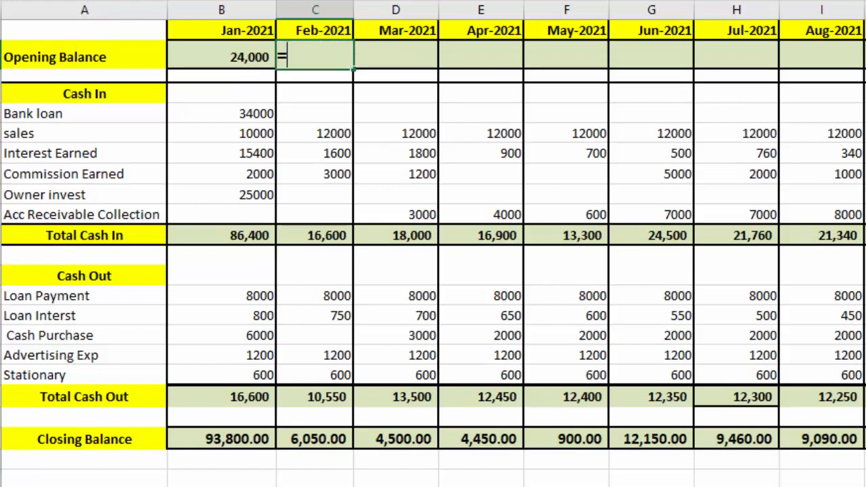
pyautogui.click(240, 439)
pyautogui.press('Return')
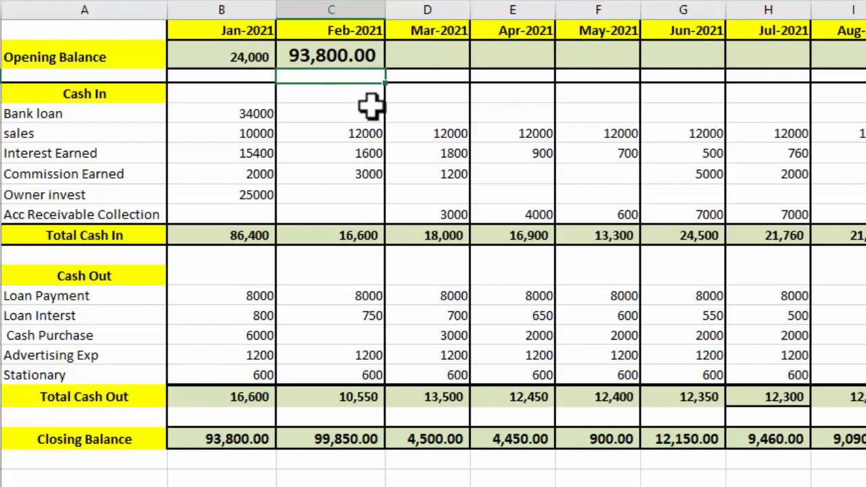
pyautogui.click(357, 60)
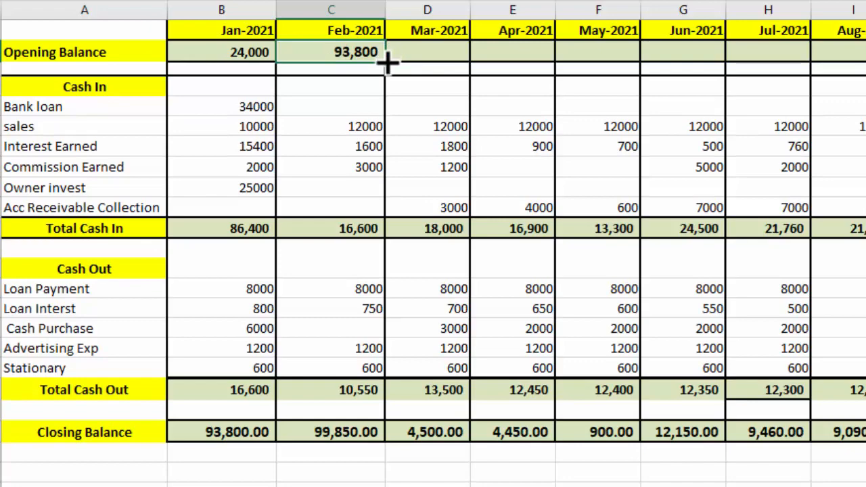
pyautogui.moveTo(387, 62); pyautogui.dragTo(807, 63)
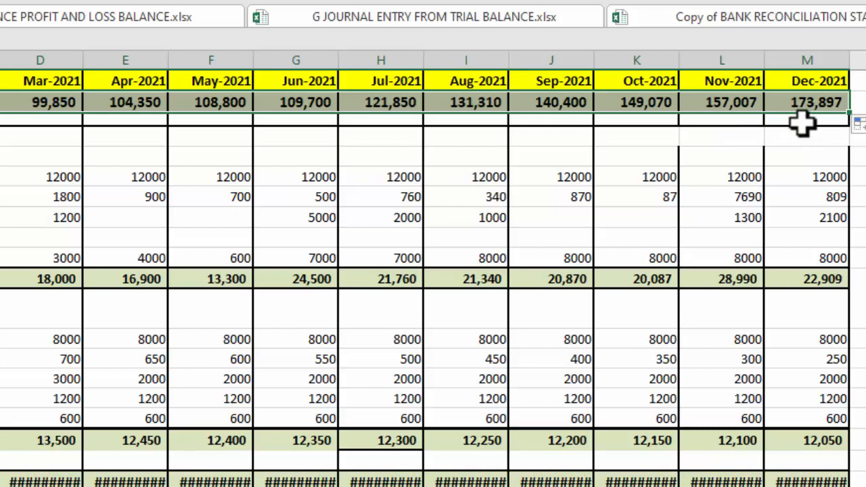
# Step: Format the whole Closing Balance row without decimals so the monthly amounts fit their columns
pyautogui.moveTo(2, 481); pyautogui.dragTo(773, 471)
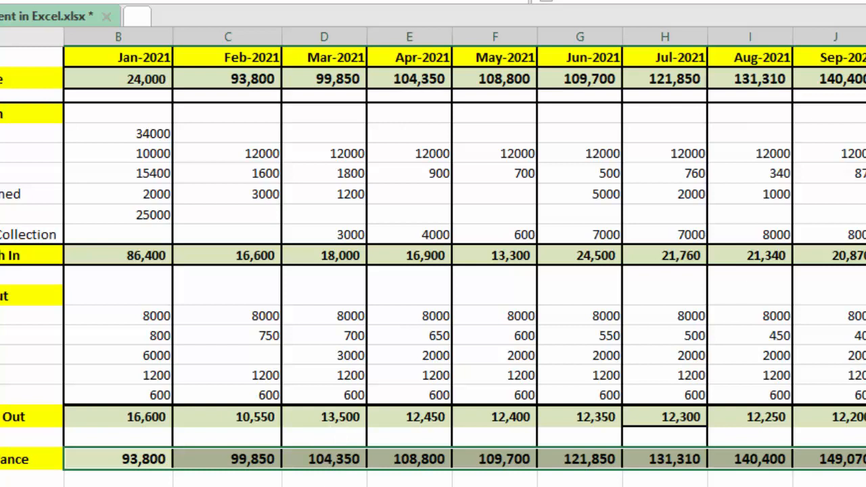
pyautogui.scroll(1, 433, 265)
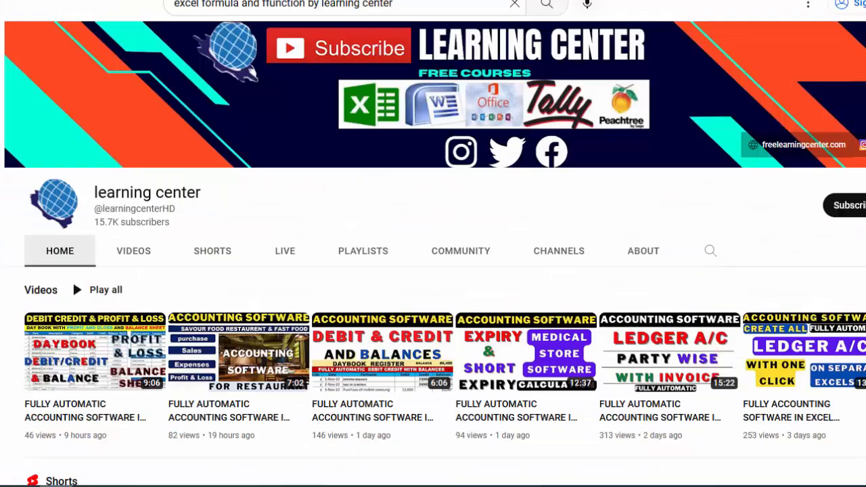
# Step: Switch to the learning center YouTube channel page and open its list of videos
pyautogui.click(128, 250)
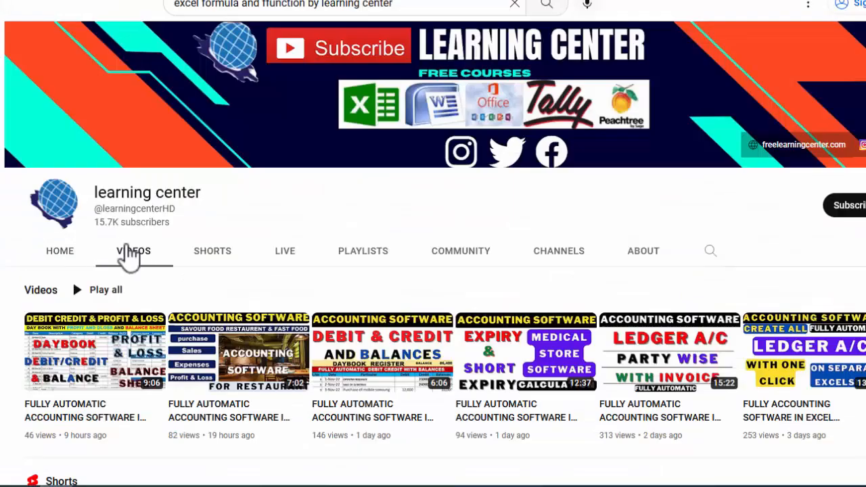